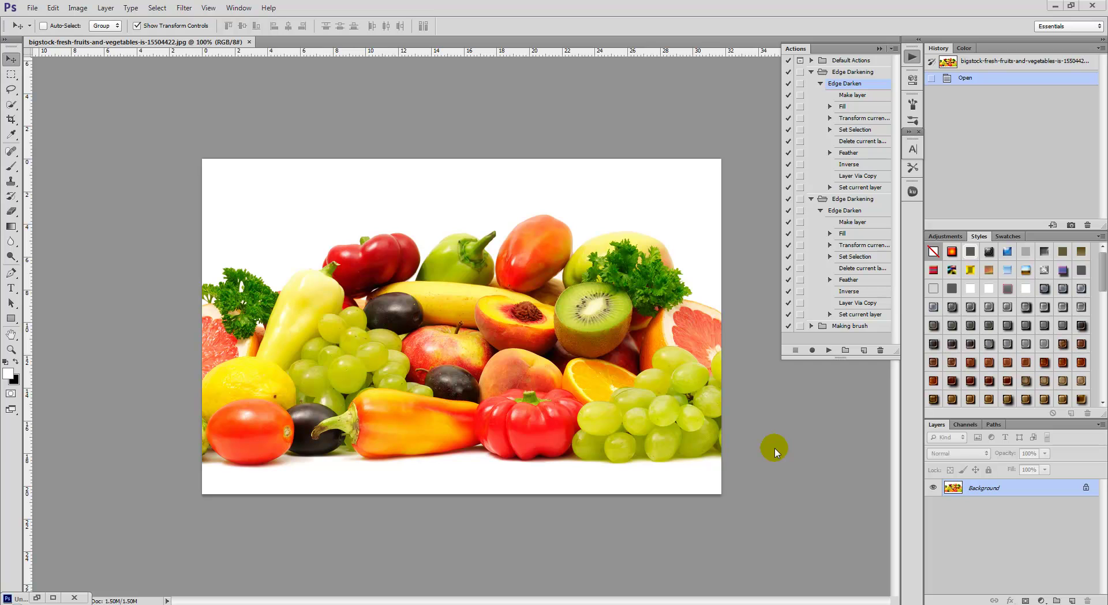
Step: Collapse the floating Actions panel so the fruit photo is fully visible
left_click(879, 48)
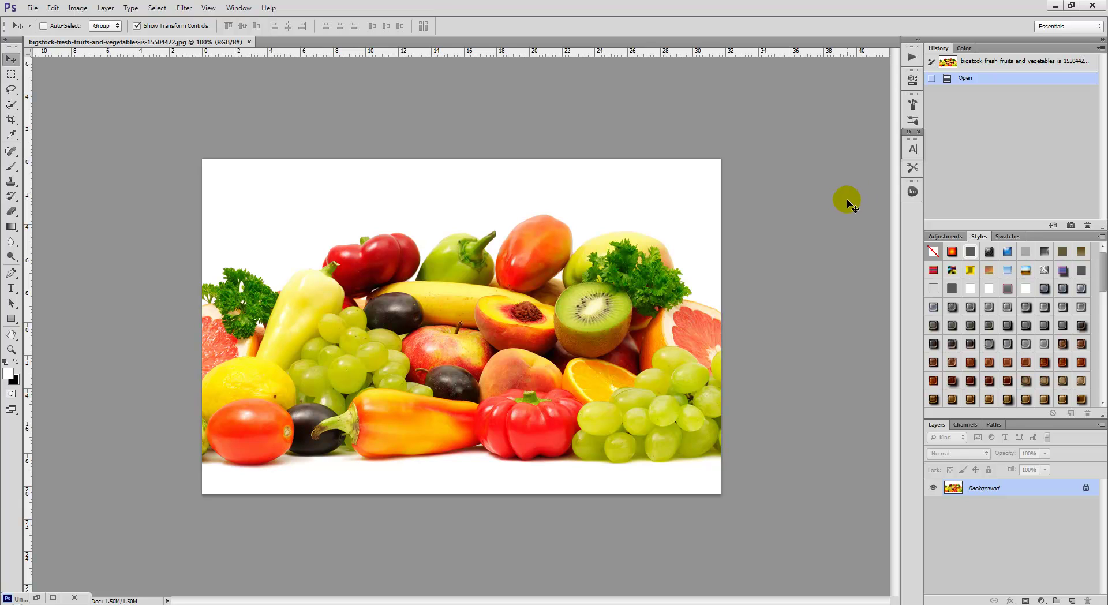
Step: Apply Filter > Pixelate > Mosaic to the fruit photo with a 16-pixel square cell size
left_click(178, 10)
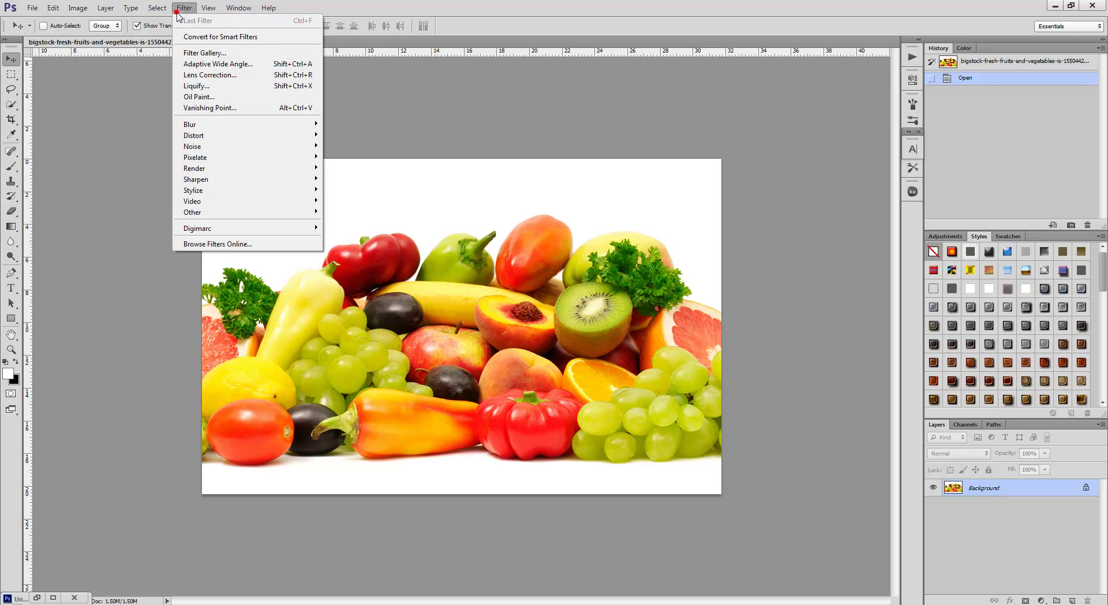
mouse_move(229, 160)
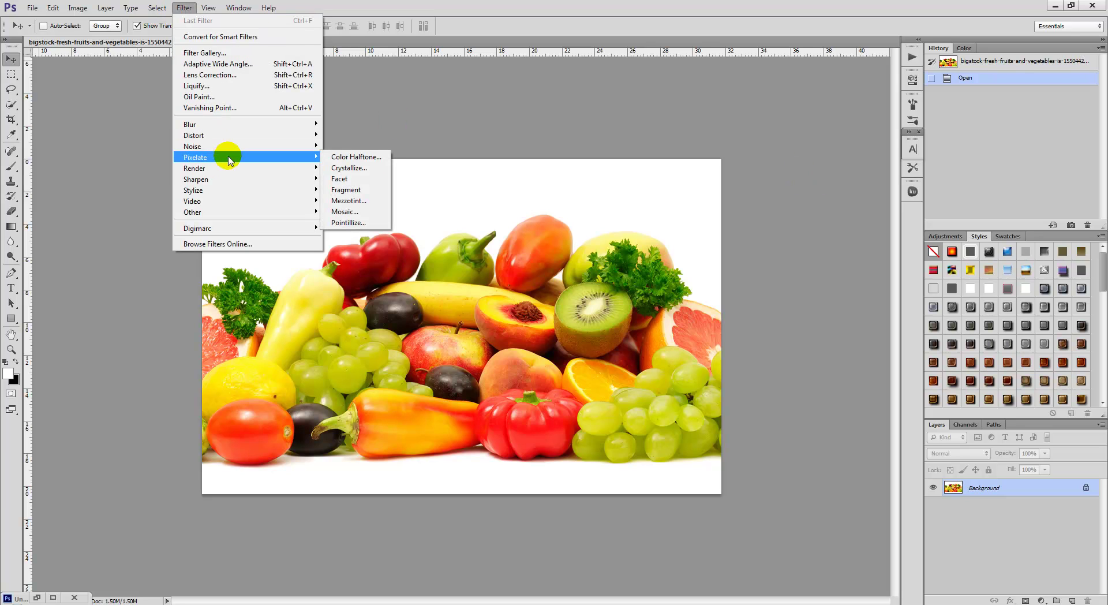
left_click(350, 212)
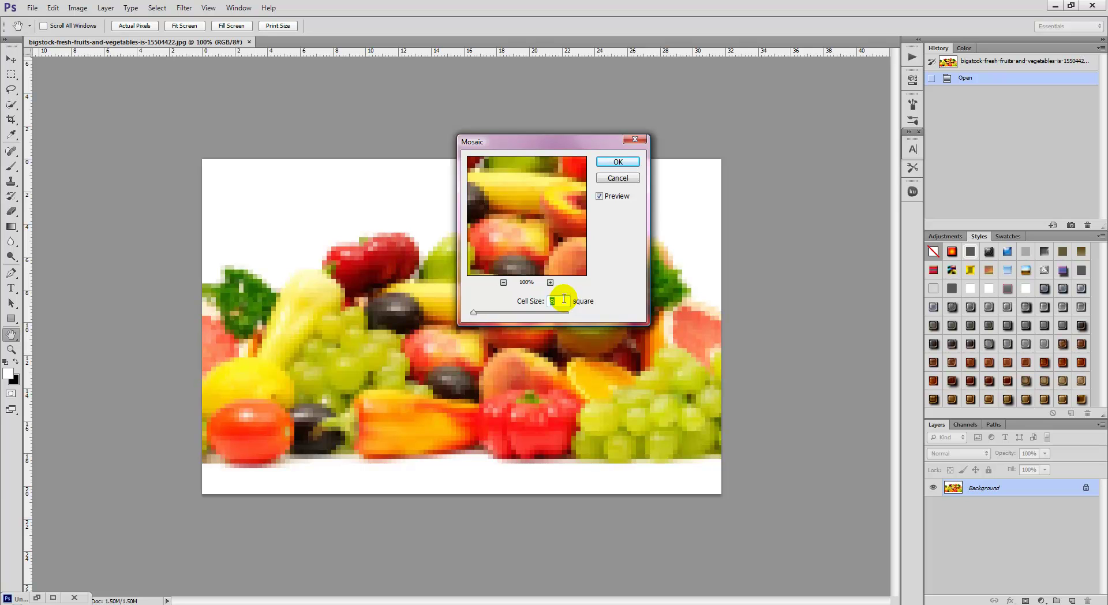
type("16")
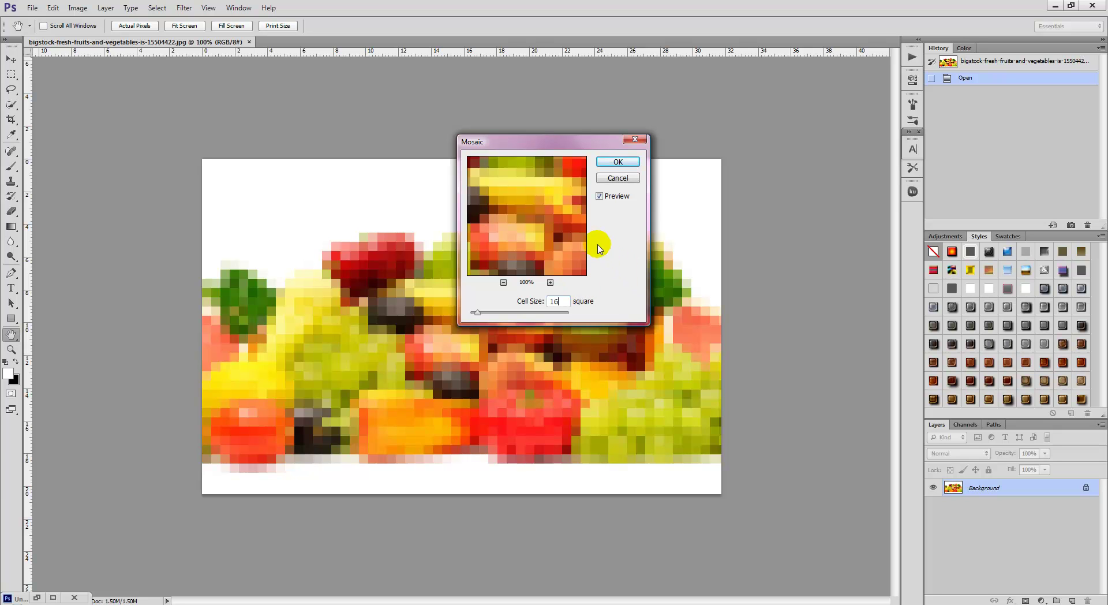
left_click(615, 162)
key("v")
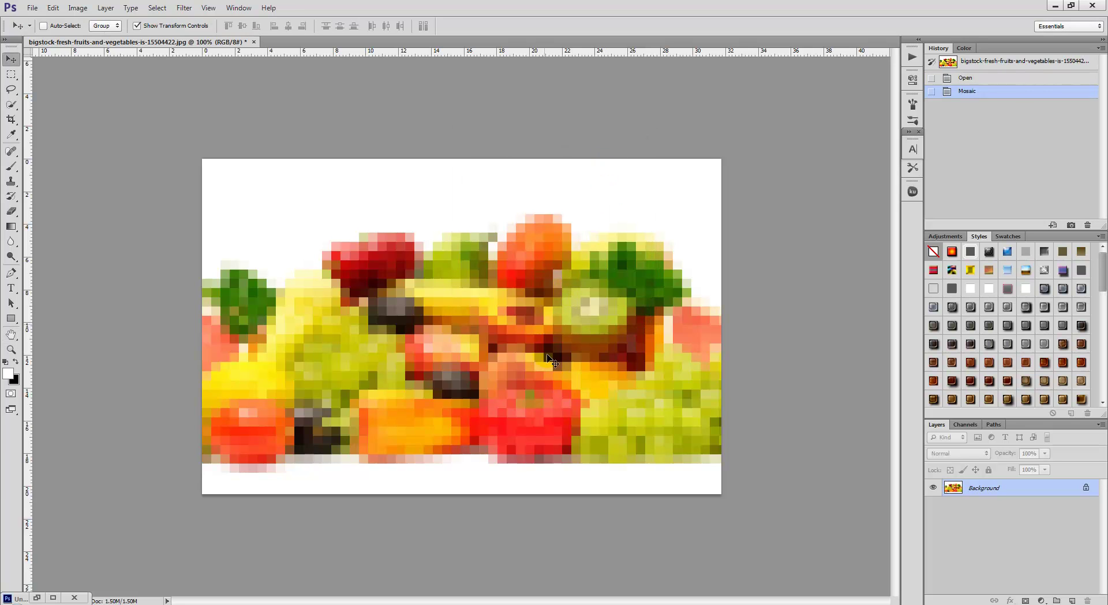
Step: Select the Rectangular Marquee tool and convert the Background into an editable Layer 0
left_click(9, 77)
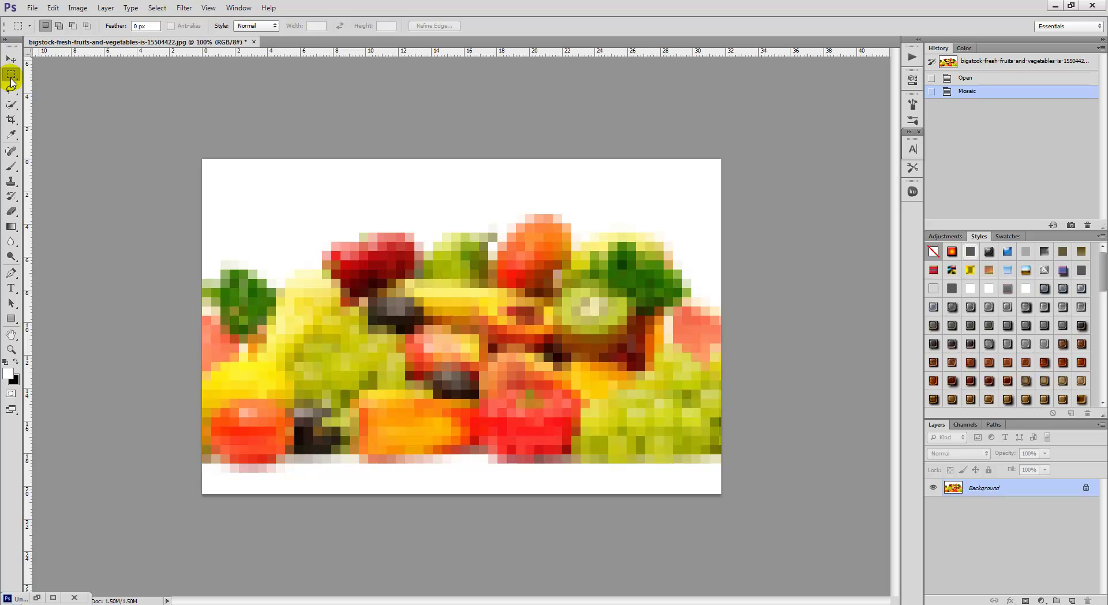
left_click(11, 79)
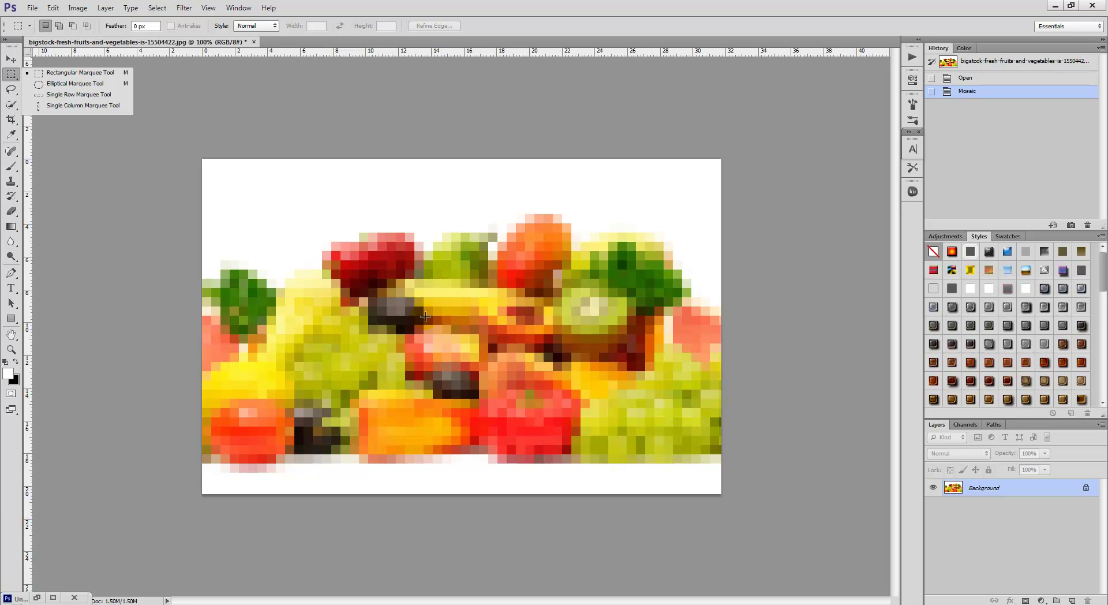
left_click(1032, 506)
right_click(996, 485)
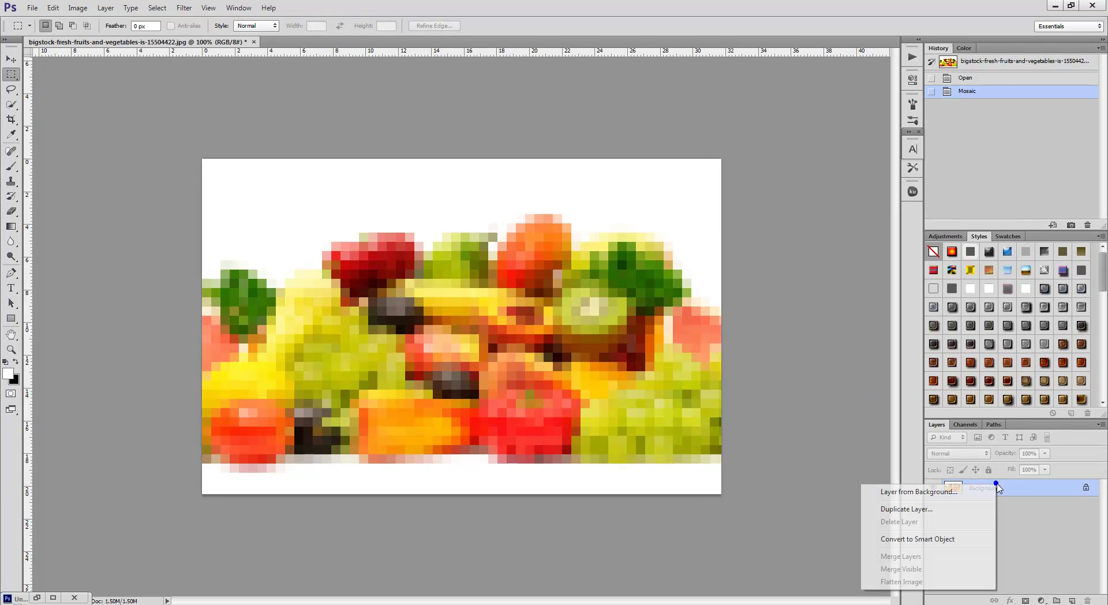
left_click(950, 492)
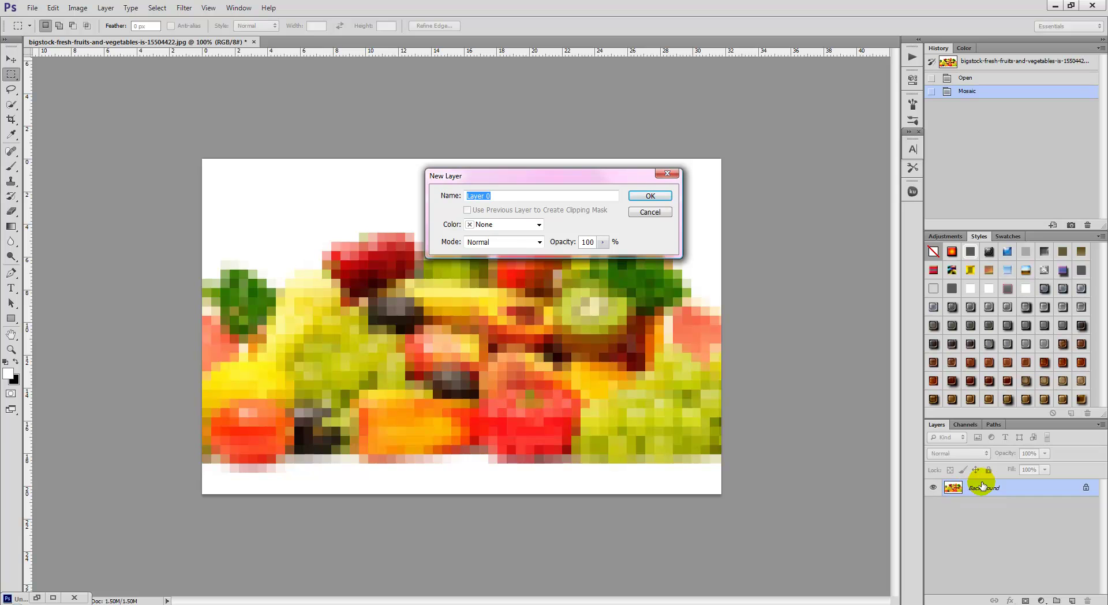
left_click(653, 196)
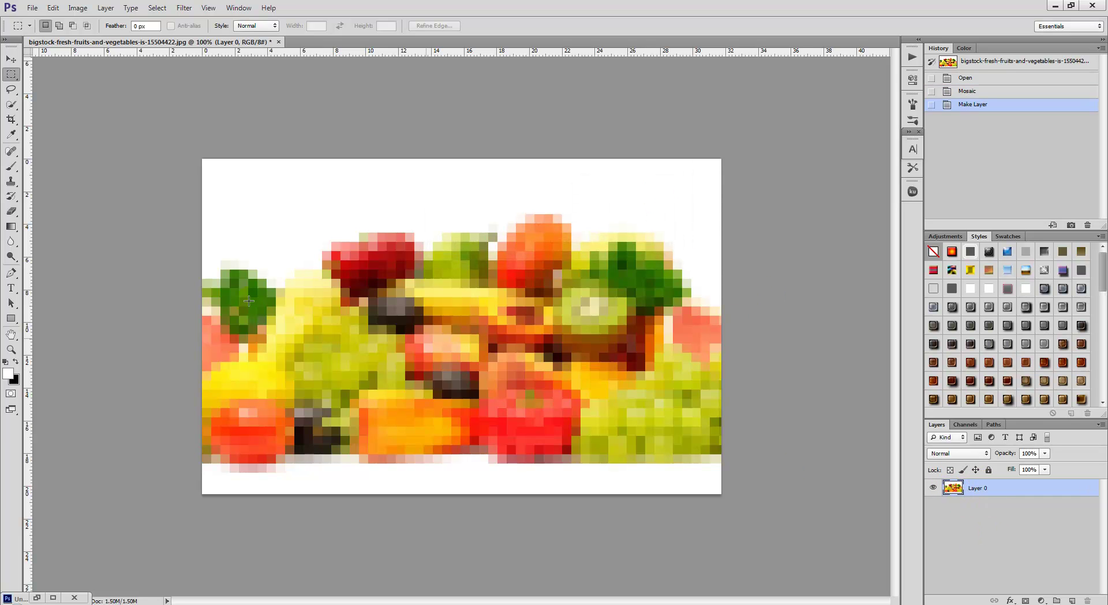
Step: Marquee-select a thin horizontal strip across the middle of the mosaic image and cut it with Ctrl+X
left_click(13, 76)
left_click_drag(408, 338, 618, 342)
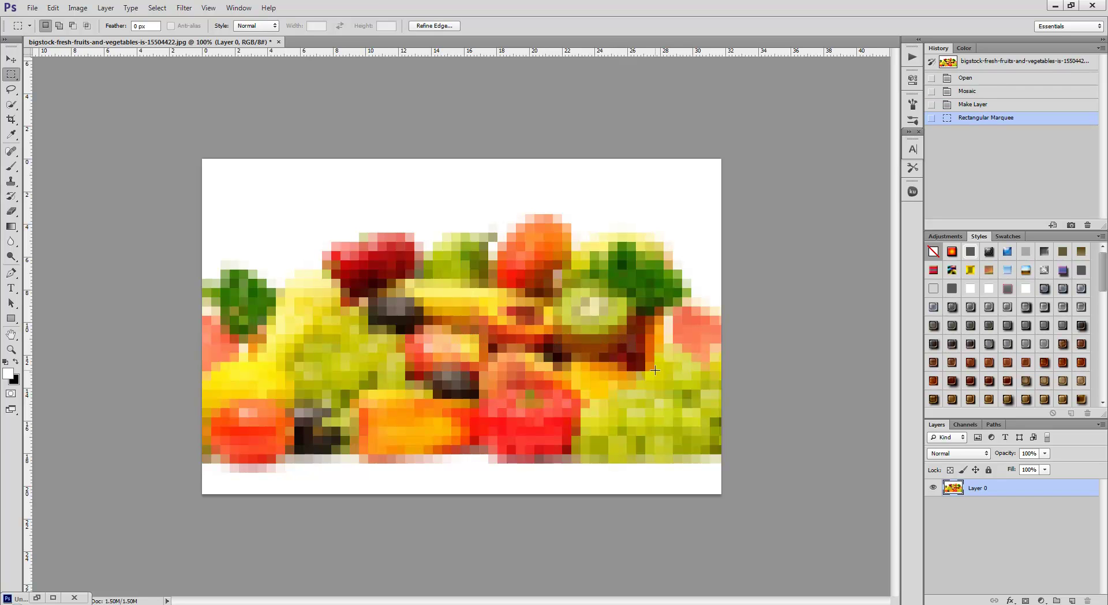
key("ctrl+x")
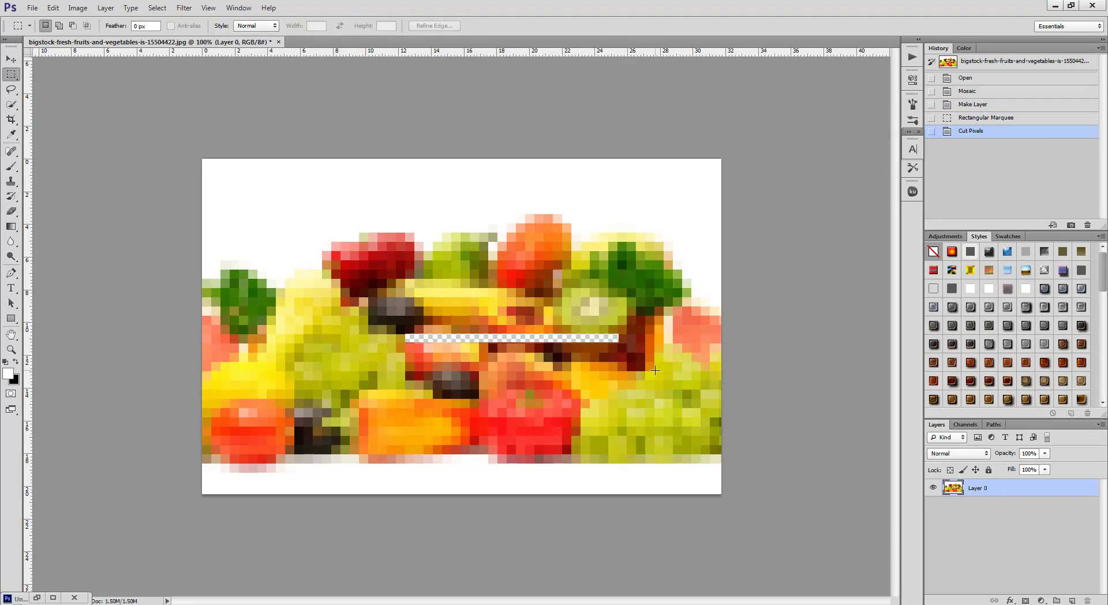
Step: Create a new white document, Untitled-2, with width and height both set to 500 pixels
left_click(32, 8)
left_click(33, 21)
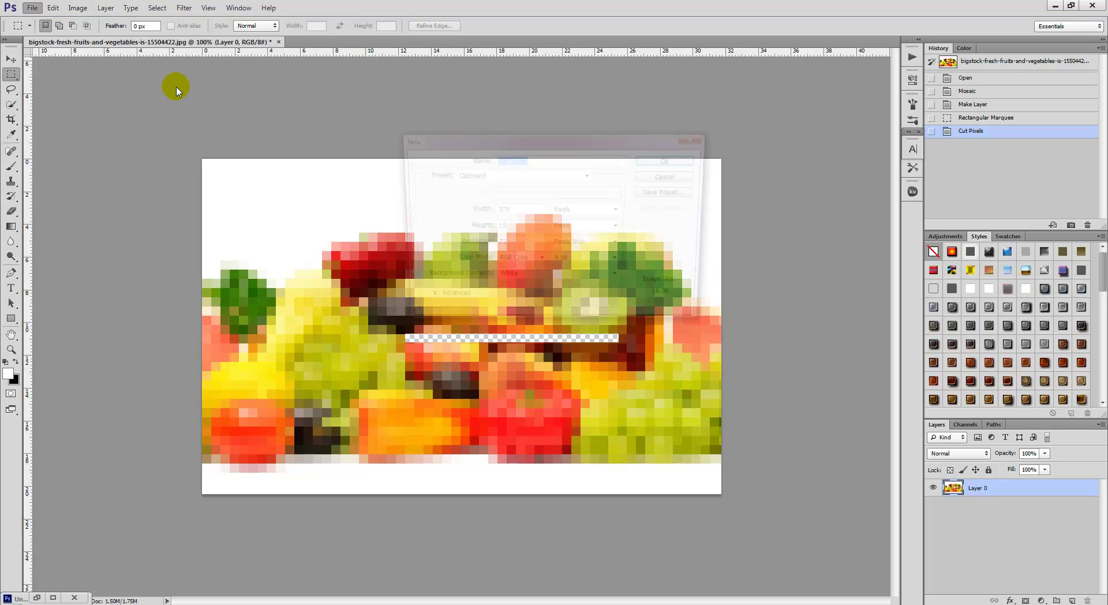
double_click(514, 211)
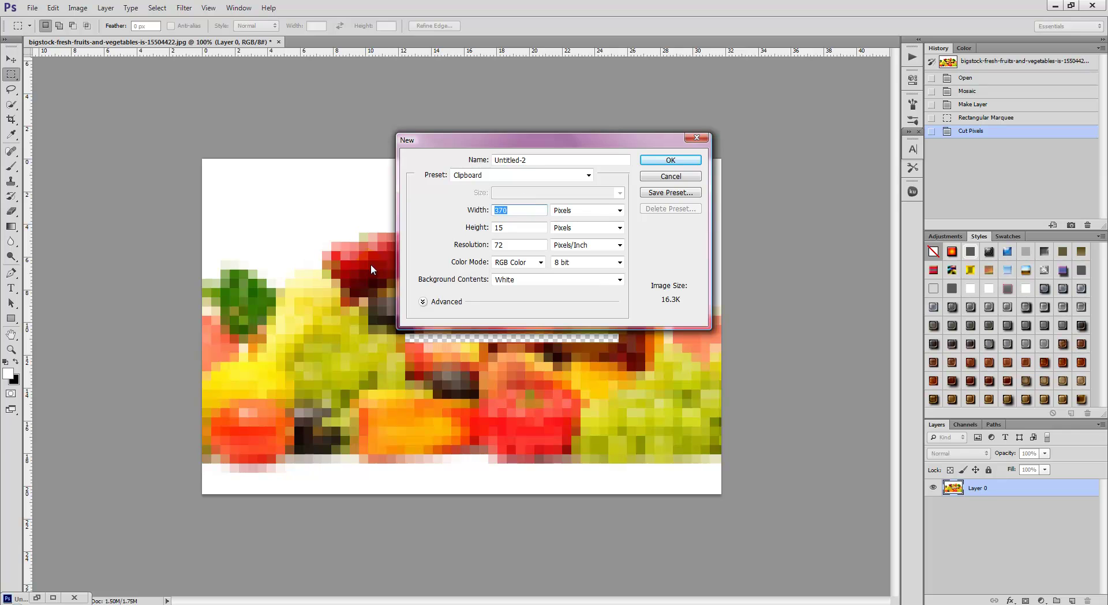
mouse_move(323, 601)
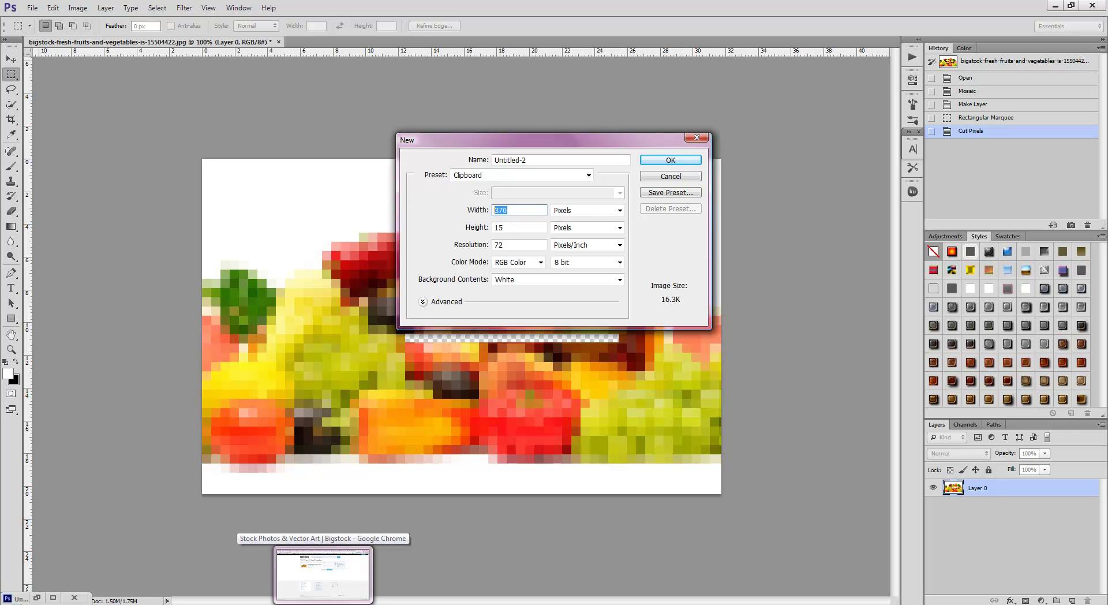
type("500")
double_click(508, 227)
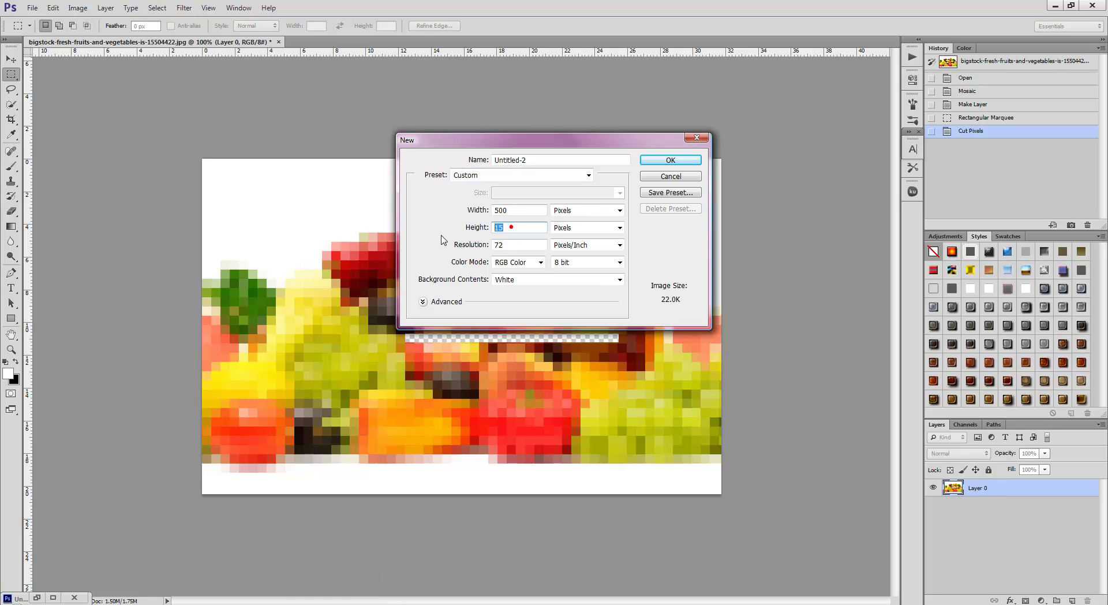
type("500")
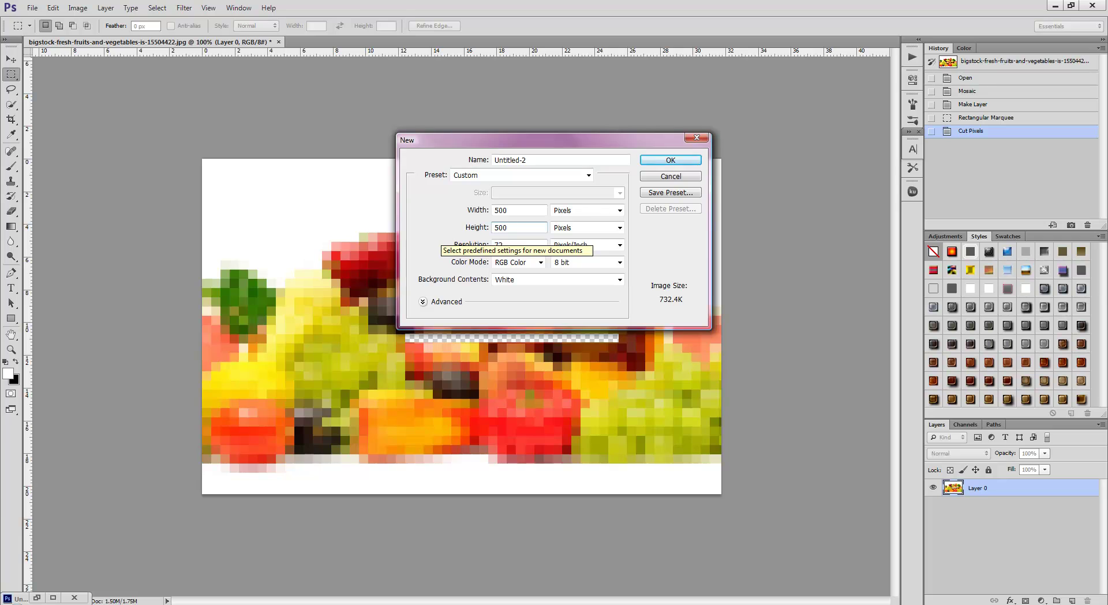
key("Return")
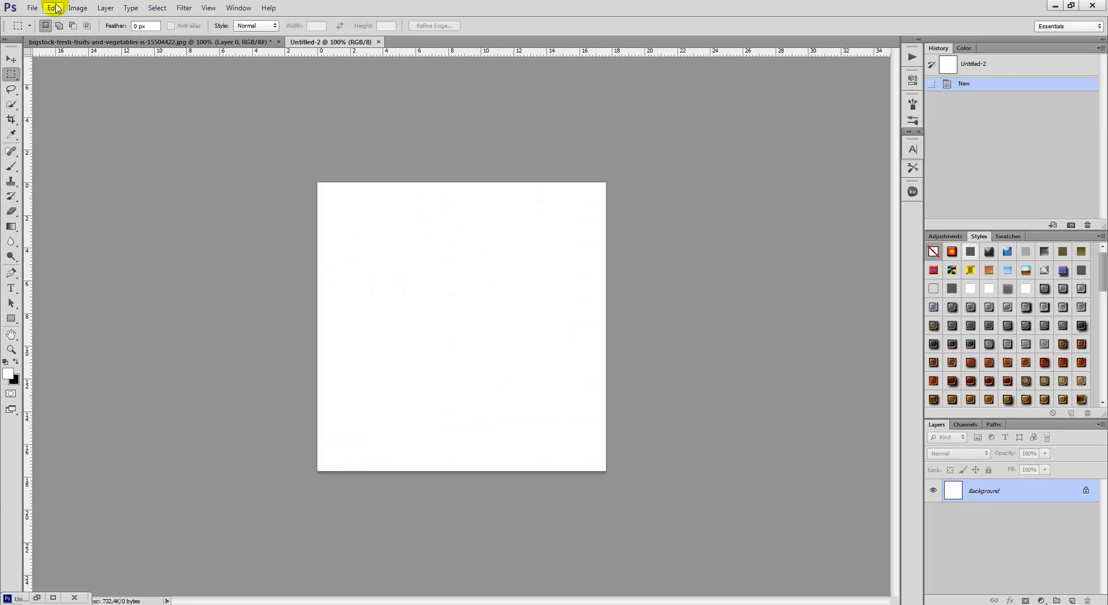
Step: Paste the cut strip into Untitled-2 and stretch it to fill the canvas as vertical stripes
left_click(56, 8)
left_click(95, 109)
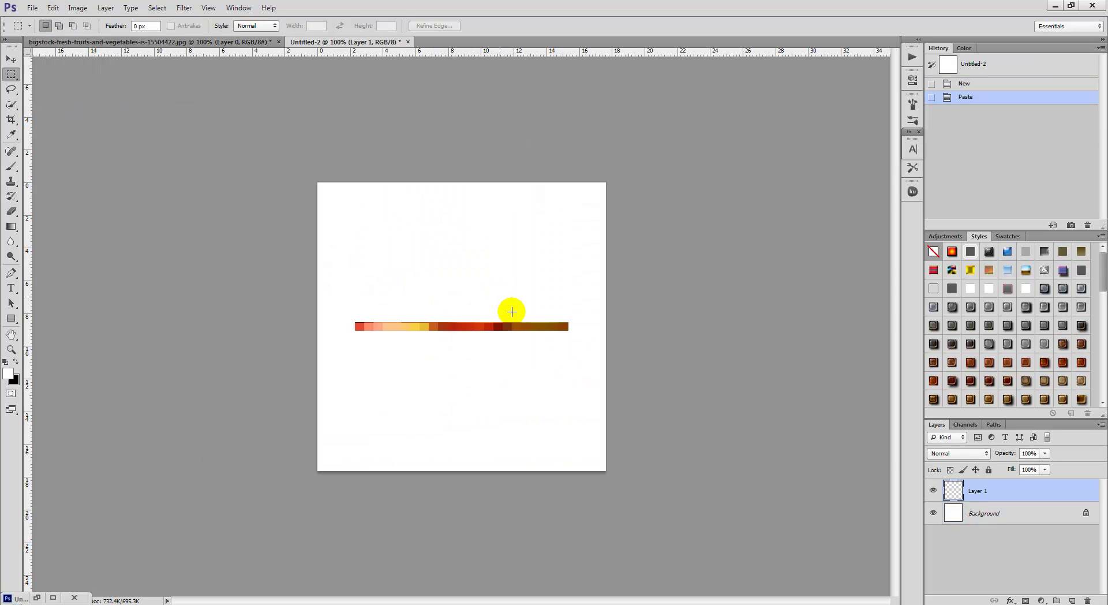
left_click(11, 59)
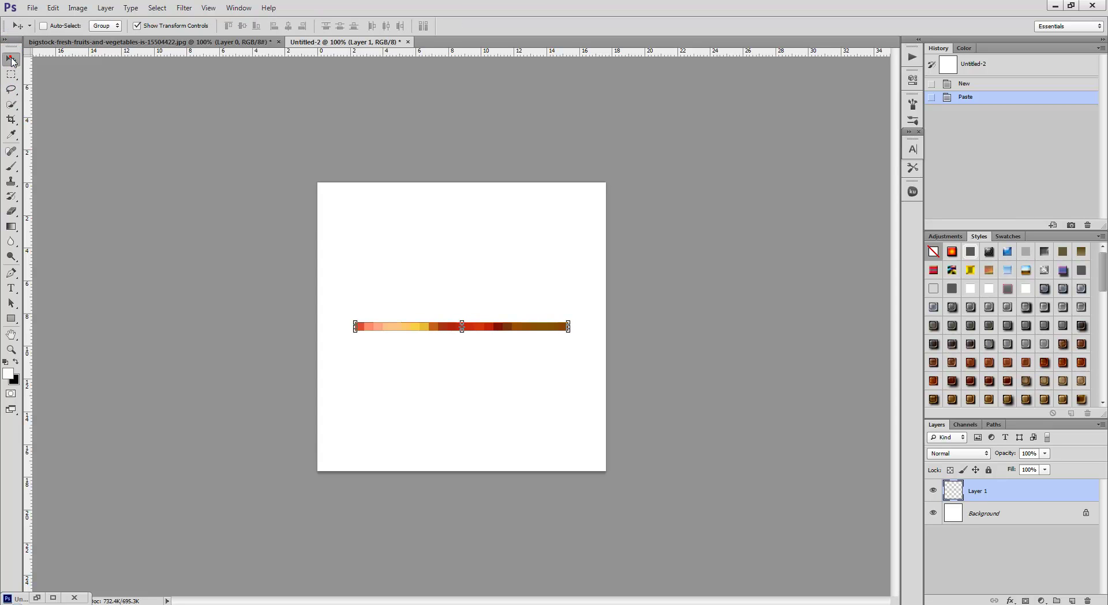
left_click_drag(463, 321, 475, 168)
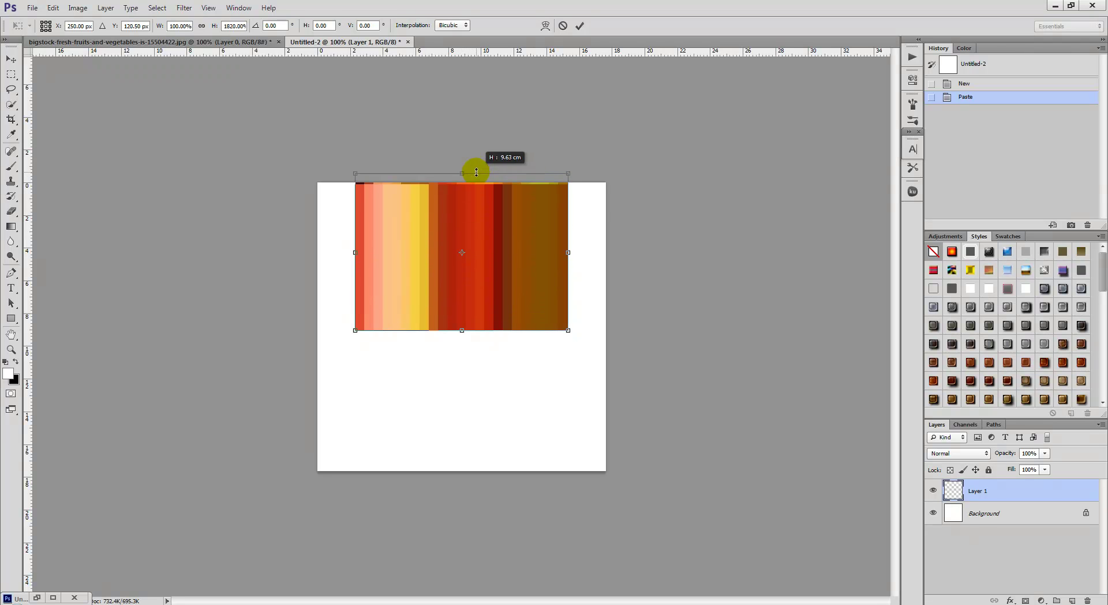
left_click(463, 330)
left_click_drag(462, 330, 474, 485)
left_click_drag(571, 324, 626, 324)
left_click(361, 337)
left_click_drag(361, 337, 305, 320)
left_click_drag(467, 173, 466, 152)
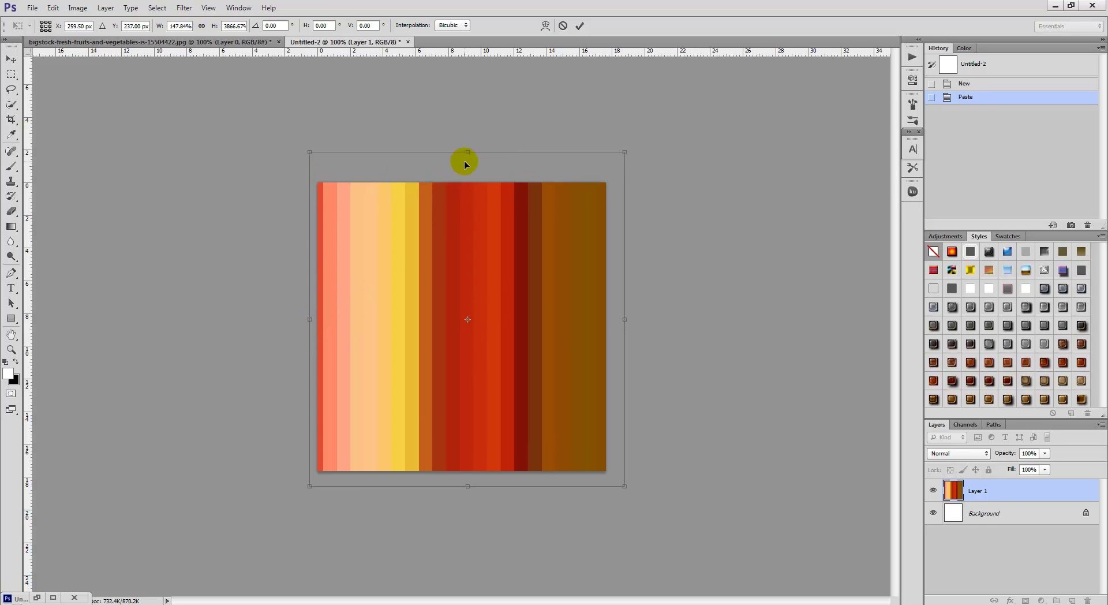
key("Return")
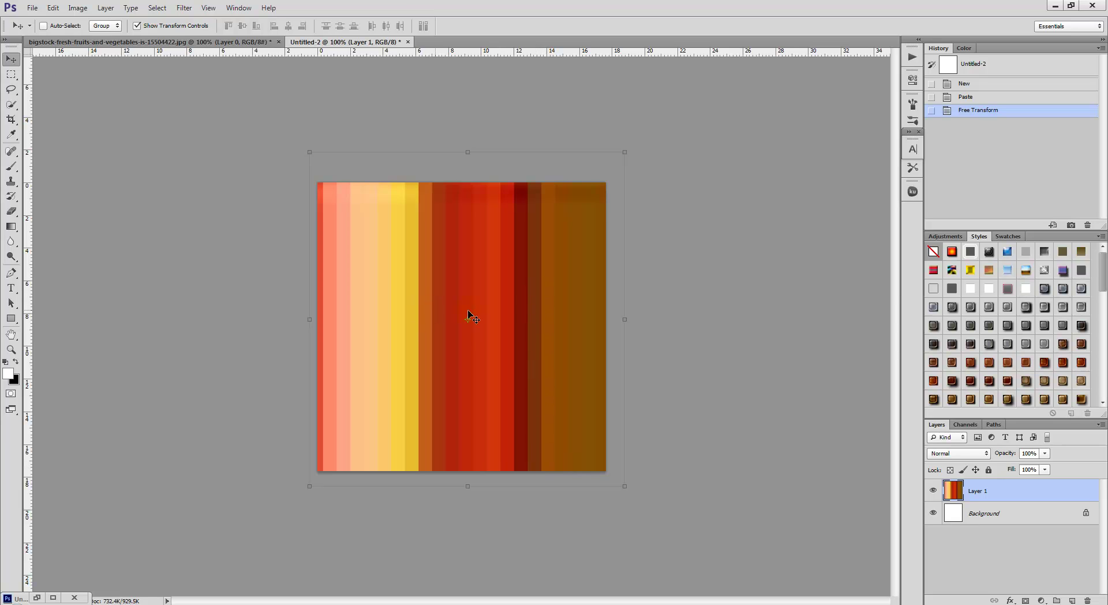
Step: Nudge Layer 1 left and right with the arrow keys to settle its horizontal position
left_click(626, 295)
key("Left")
key("Left")
key("Left")
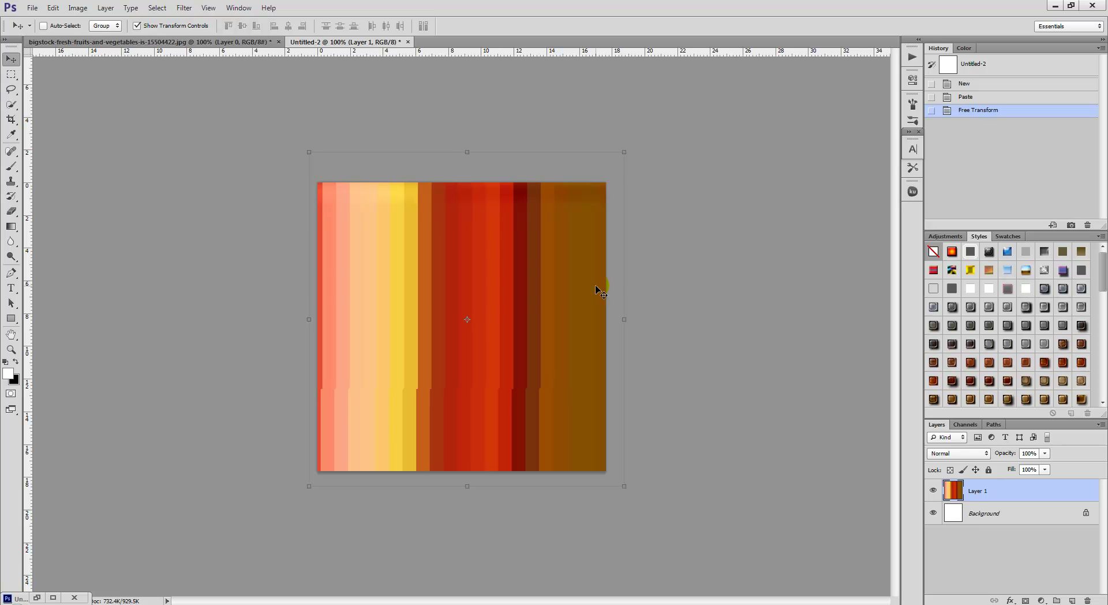
key("Right")
key("Right")
key("Right")
key("Right")
key("Right")
key("Right")
key("Right")
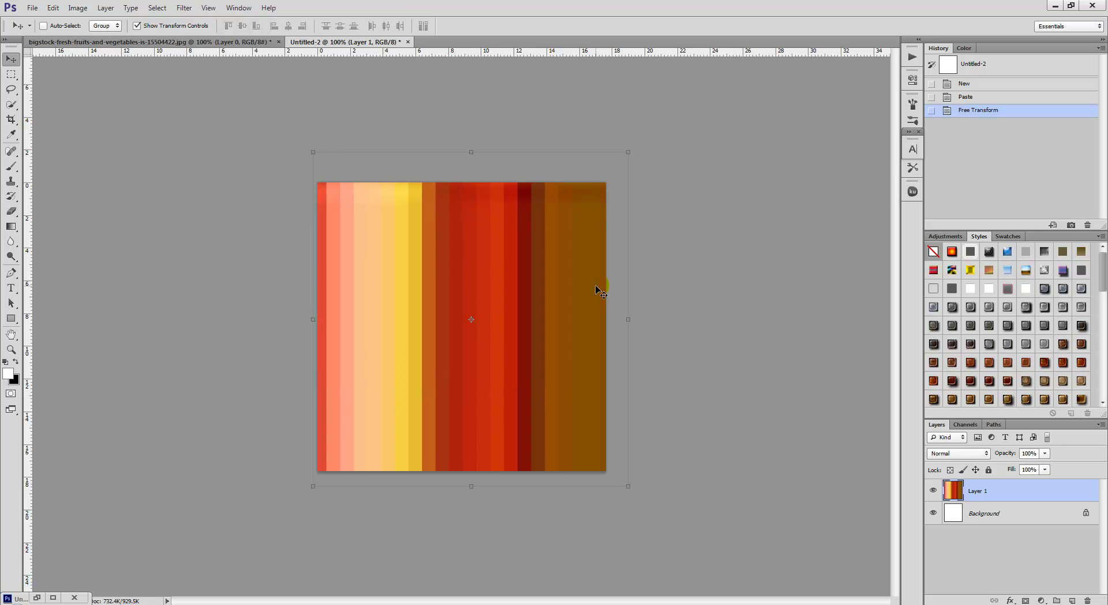
key("Right")
key("Right")
key("Right")
key("Right")
key("Right")
key("Right")
key("Right")
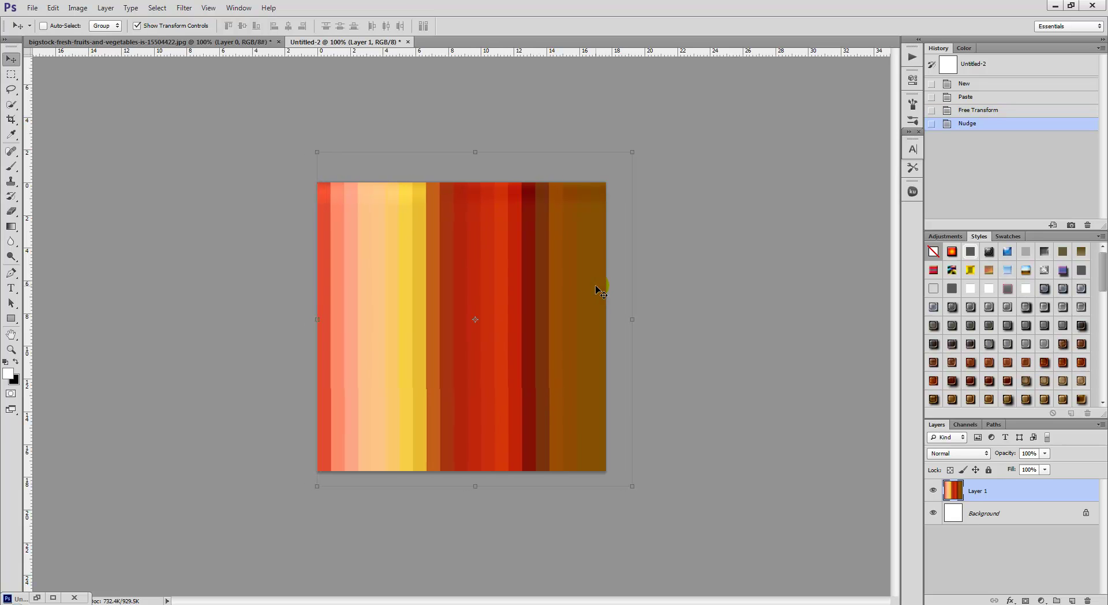
key("Left")
key("Left")
key("Left")
key("Left")
key("Left")
key("Left")
key("Left")
key("Left")
key("Left")
key("Left")
key("Left")
key("Left")
key("Left")
key("Left")
key("Left")
key("Left")
key("Left")
key("Left")
key("Left")
key("Left")
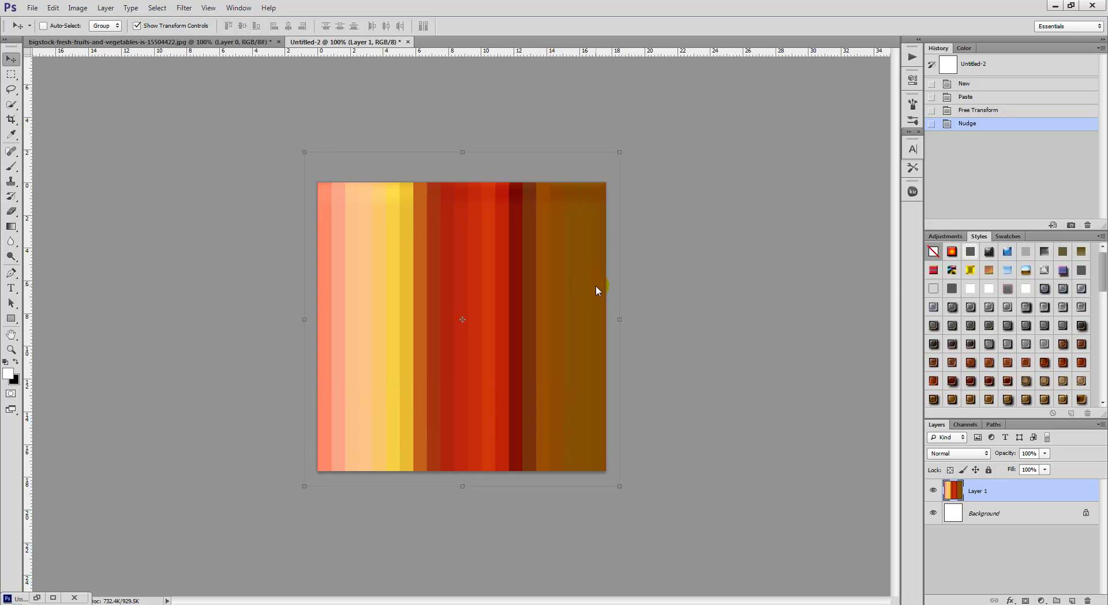
key("Right")
key("Right")
key("Right")
key("Right")
key("Right")
key("Right")
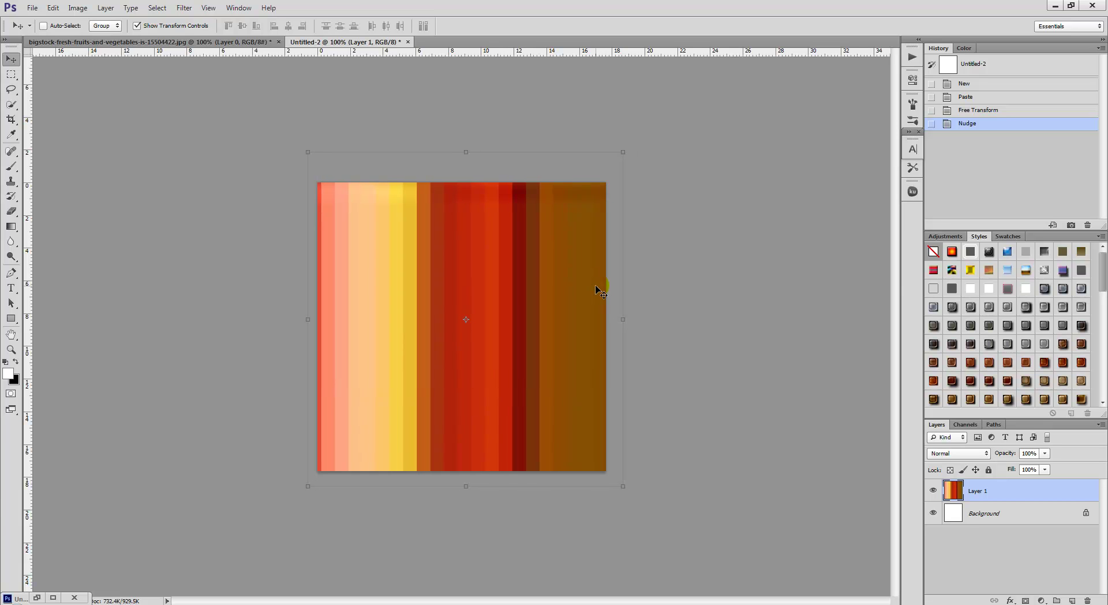
key("Right")
key("Right")
key("Right")
key("Right")
key("Right")
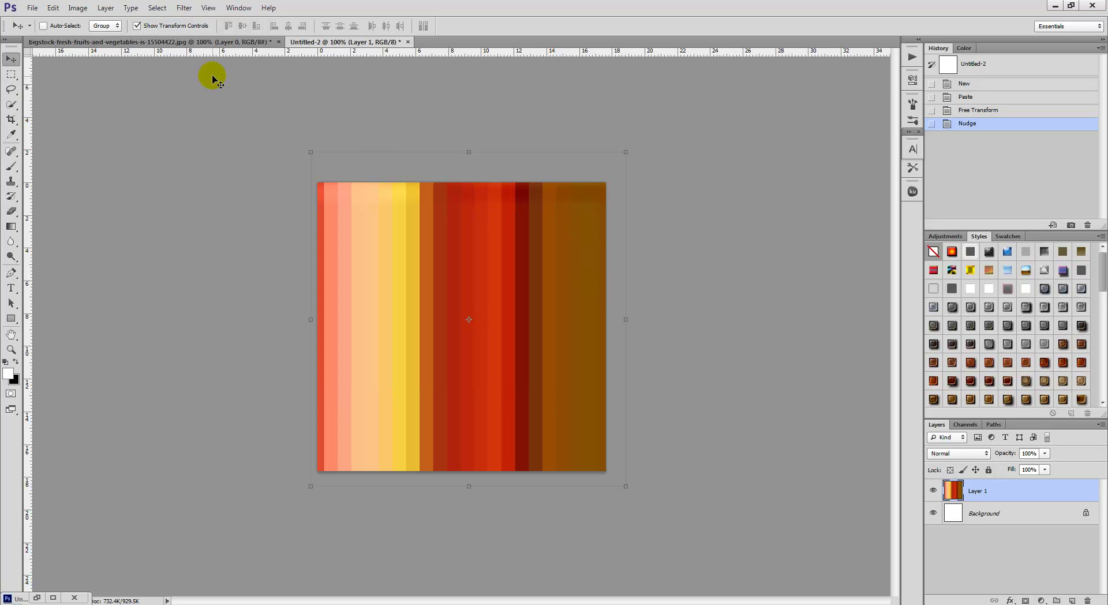
Step: Define the stripe canvas as a pattern named 'fruit and veg stripes pattern' via Edit > Define Pattern
left_click(54, 9)
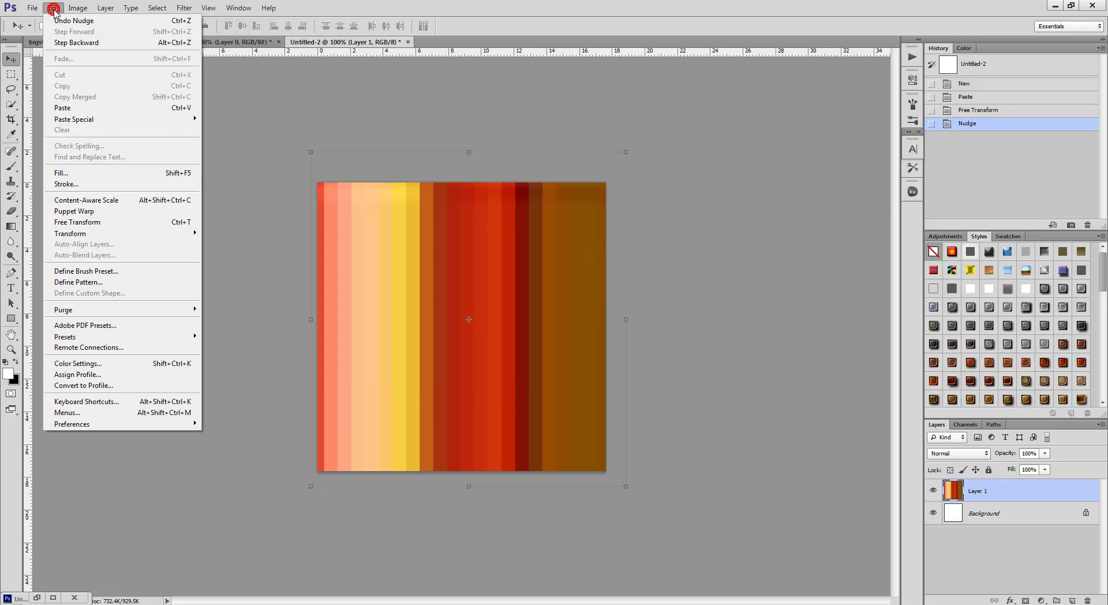
left_click(92, 282)
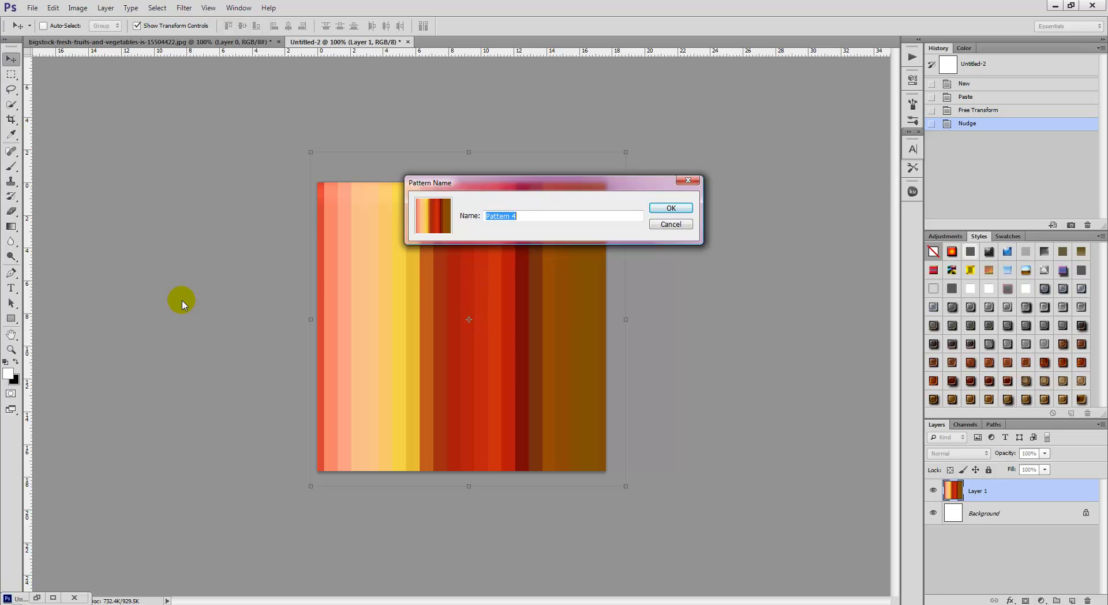
type("fruit and veg stripes p")
left_click(680, 209)
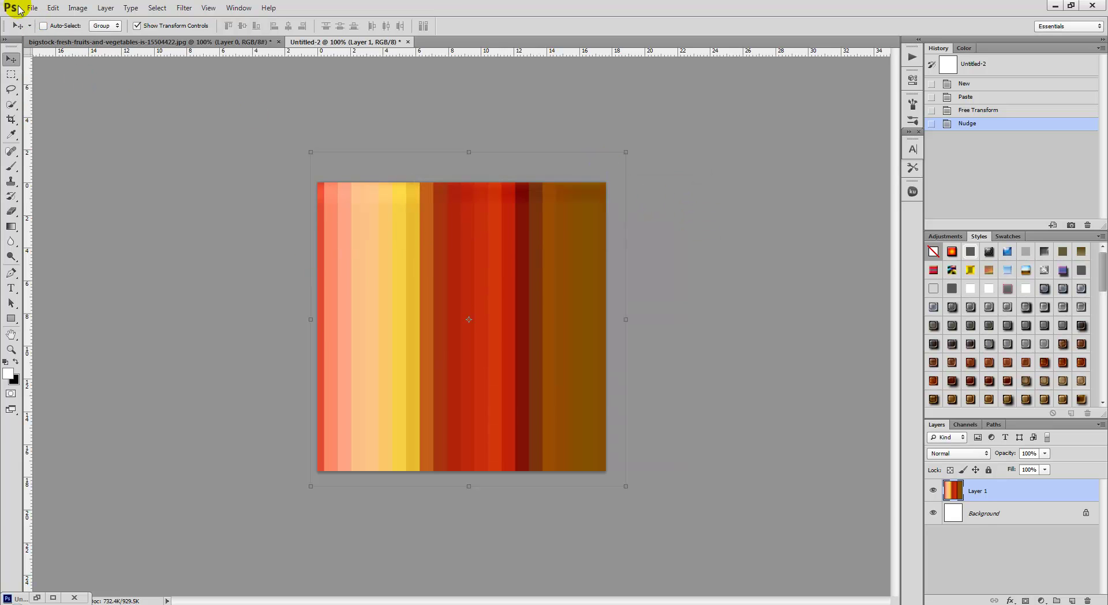
Step: In the fruits image, draw a 932 × 582 px rectangle covering the whole canvas
left_click(250, 42)
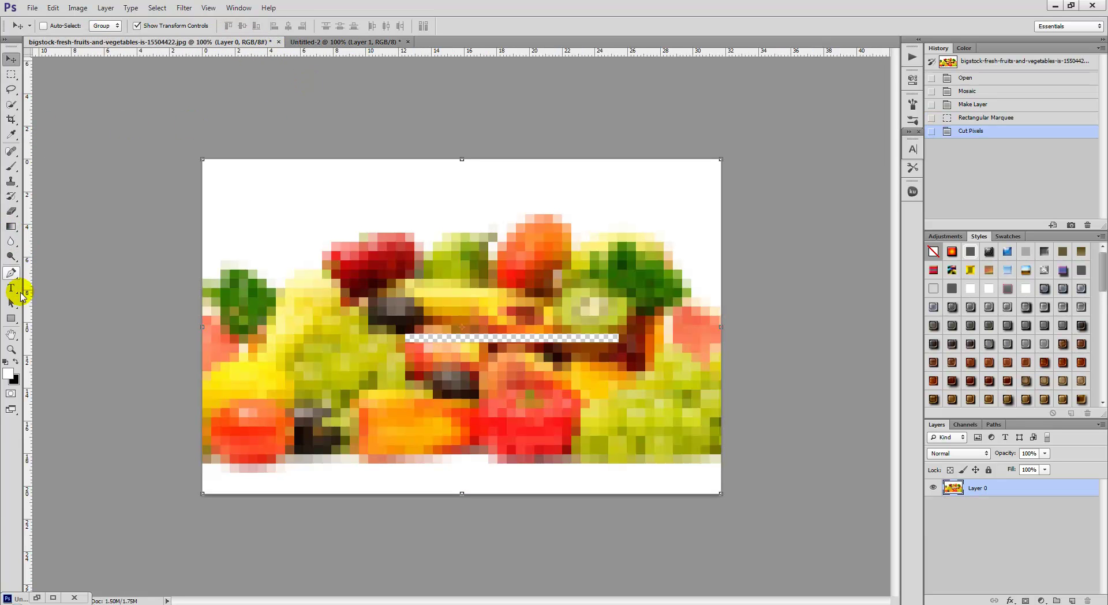
left_click(16, 318)
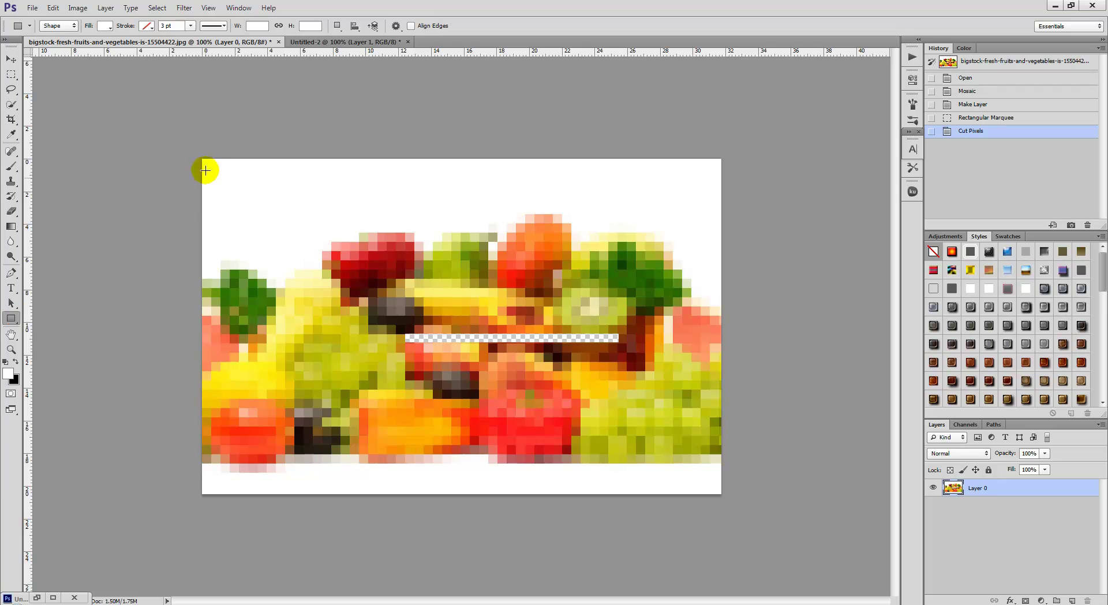
left_click_drag(202, 159, 740, 495)
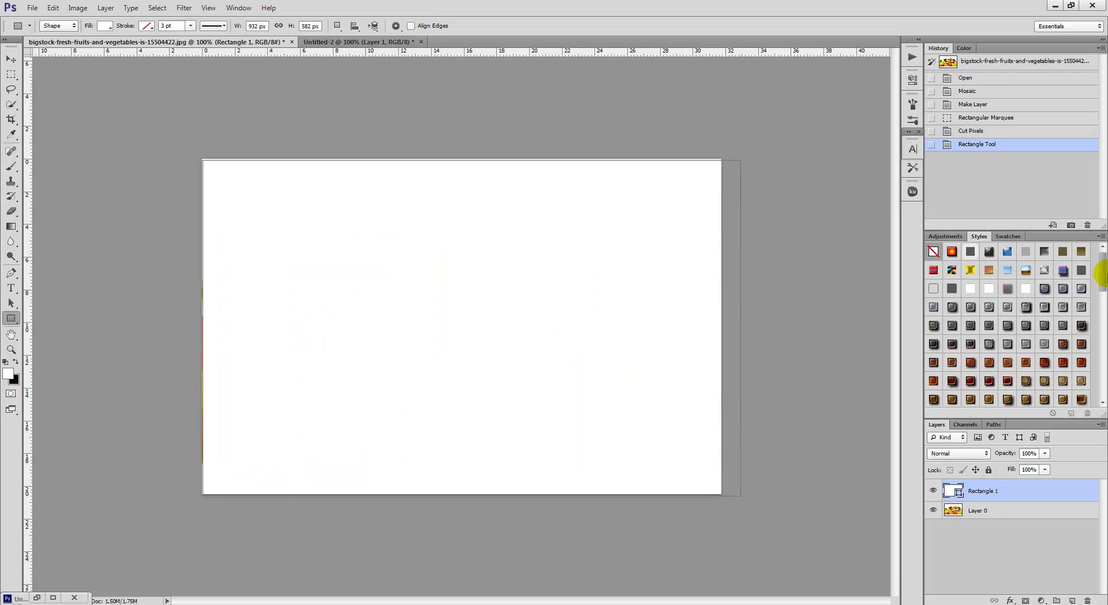
Step: Add a Pattern Overlay using 'fruit and veg stripes pattern' to Rectangle 1 through Blending Options
right_click(1021, 490)
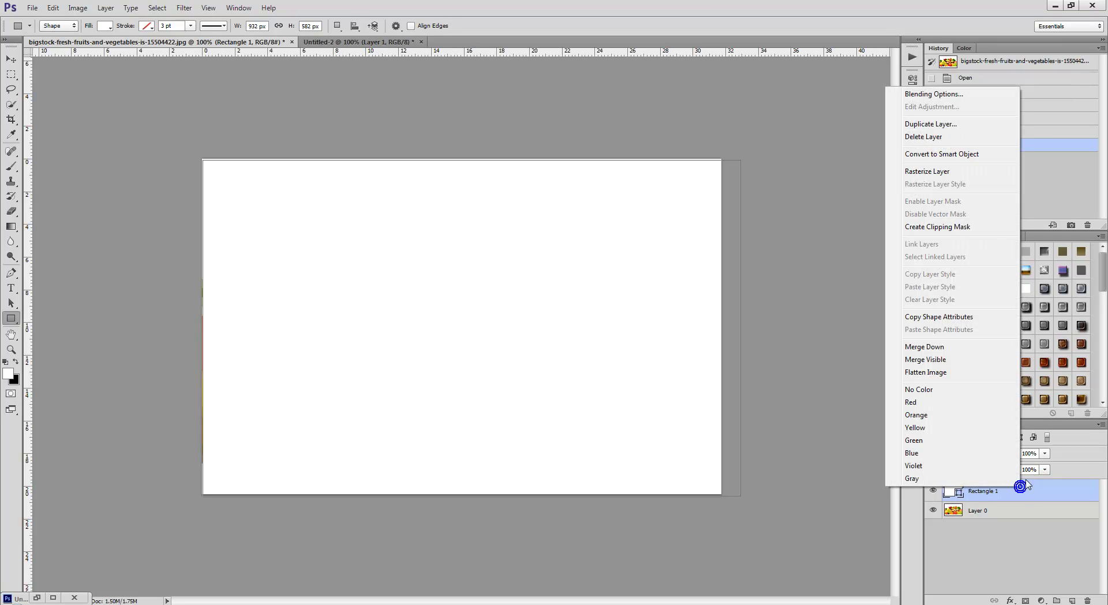
left_click(949, 94)
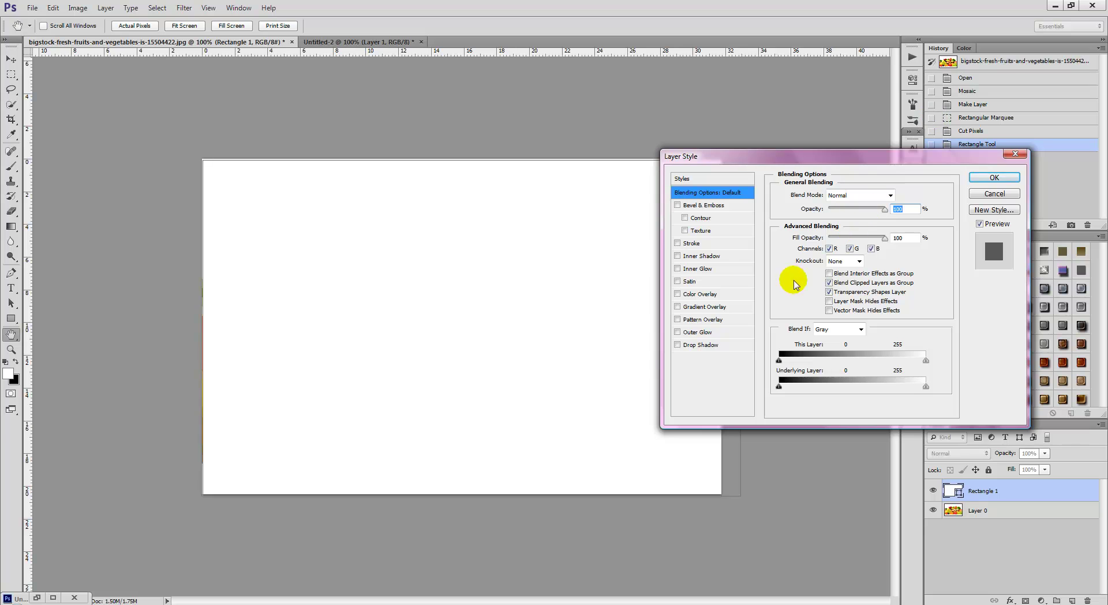
left_click(719, 321)
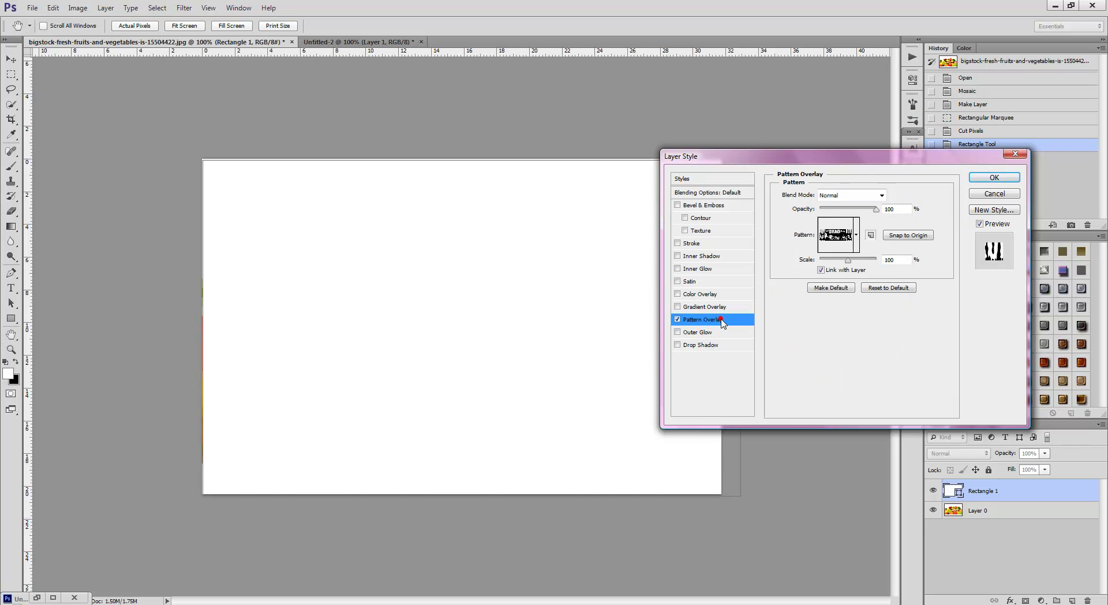
left_click(856, 242)
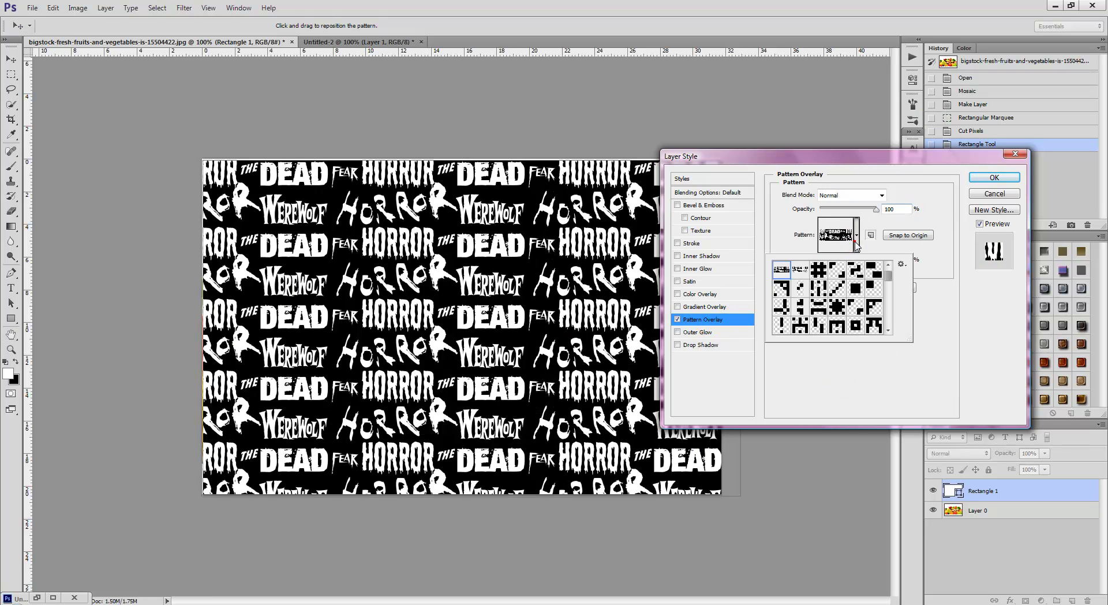
left_click_drag(891, 286, 889, 320)
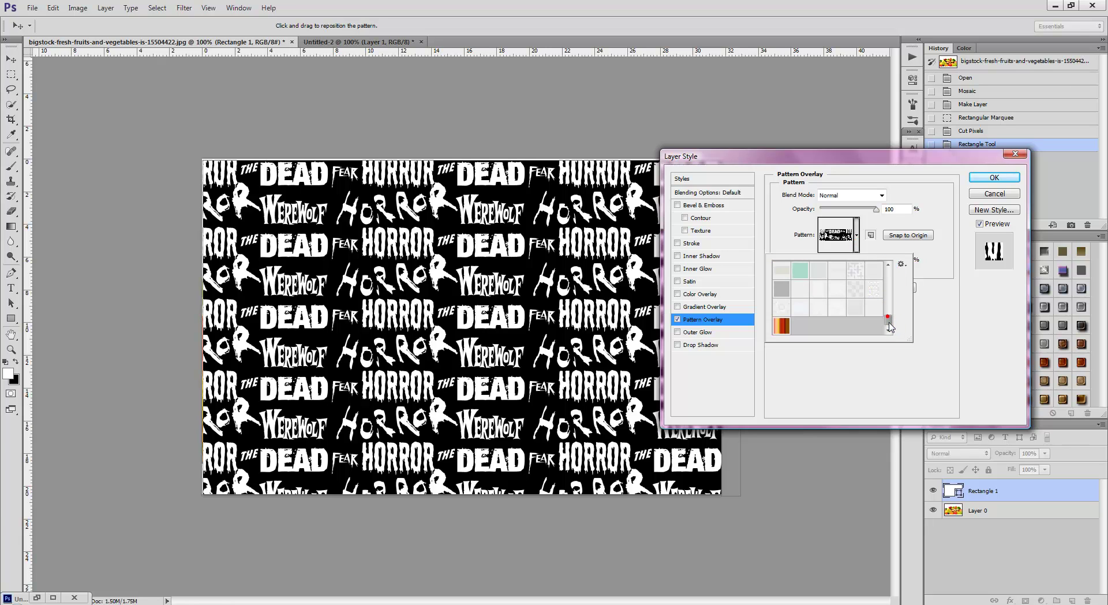
left_click(783, 327)
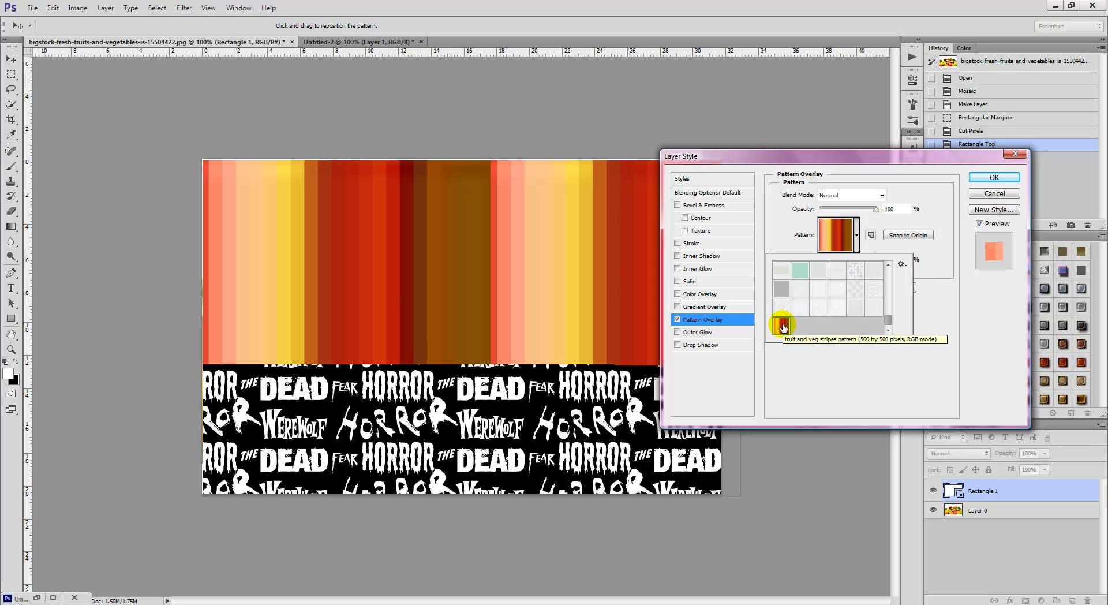
left_click(992, 176)
left_click(993, 177)
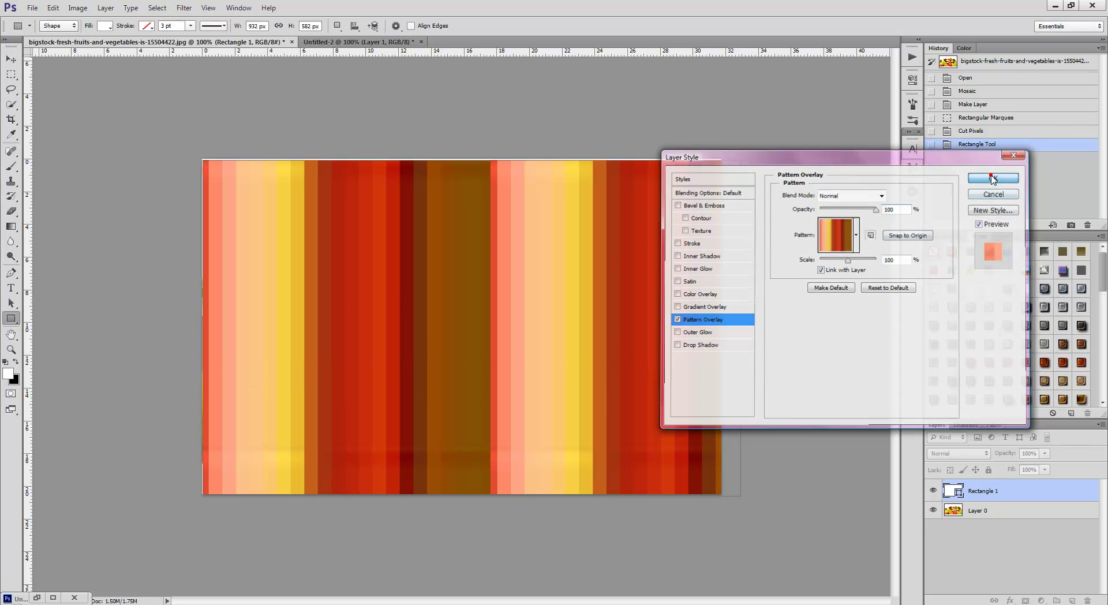
Step: Drag Rectangle 1's top edge upward to about 104.64% height and commit the transform
left_click(11, 59)
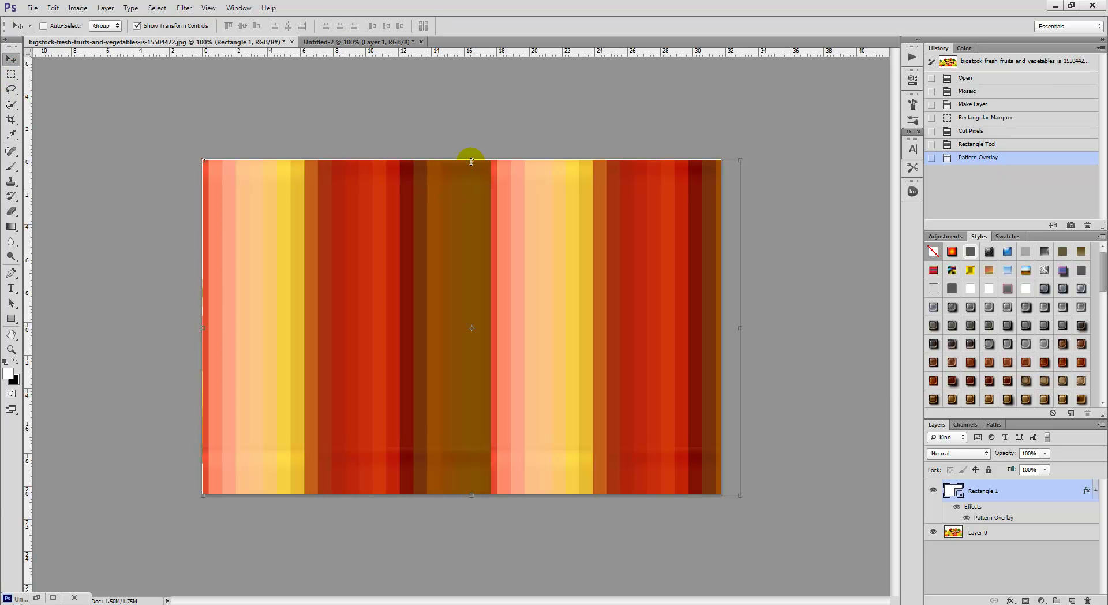
left_click_drag(469, 152, 468, 152)
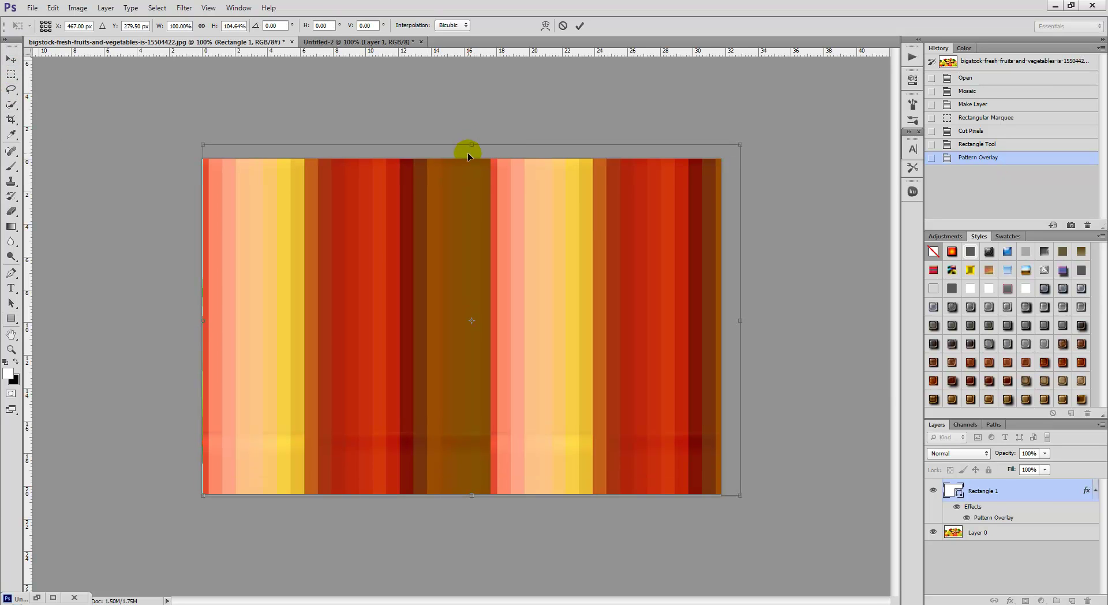
key("Return")
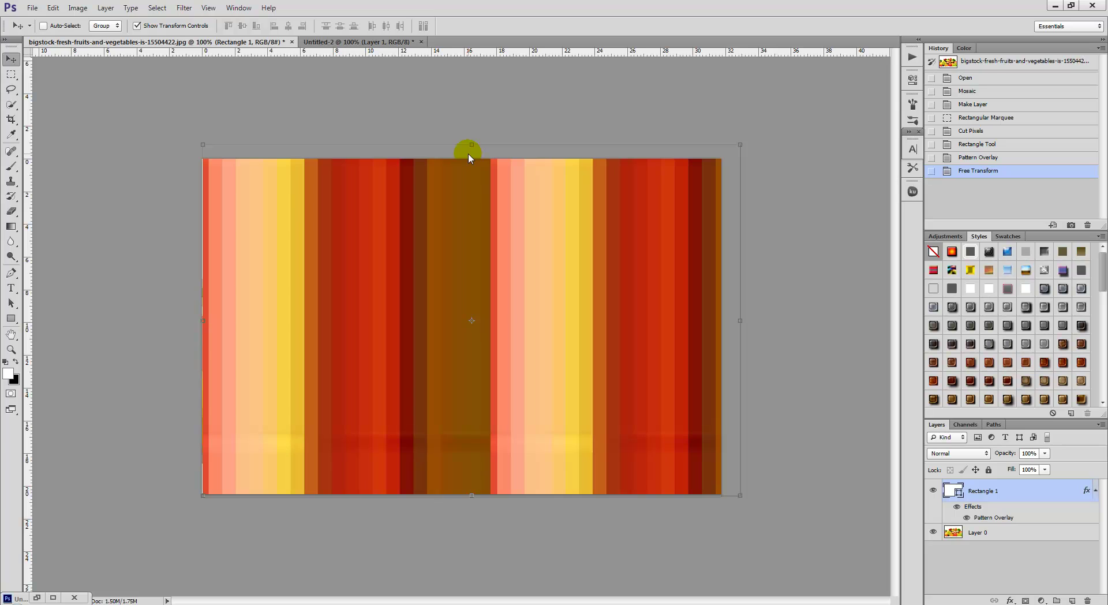